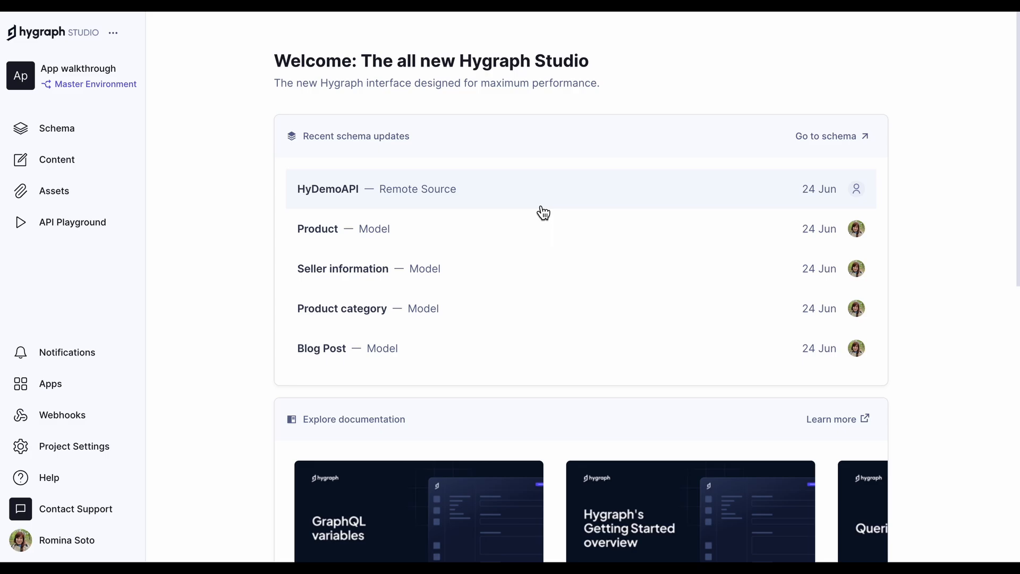
Step: Open the Product content and examine a blank new entry's fields, including Product description, without saving it, and return to the list
left_click(72, 170)
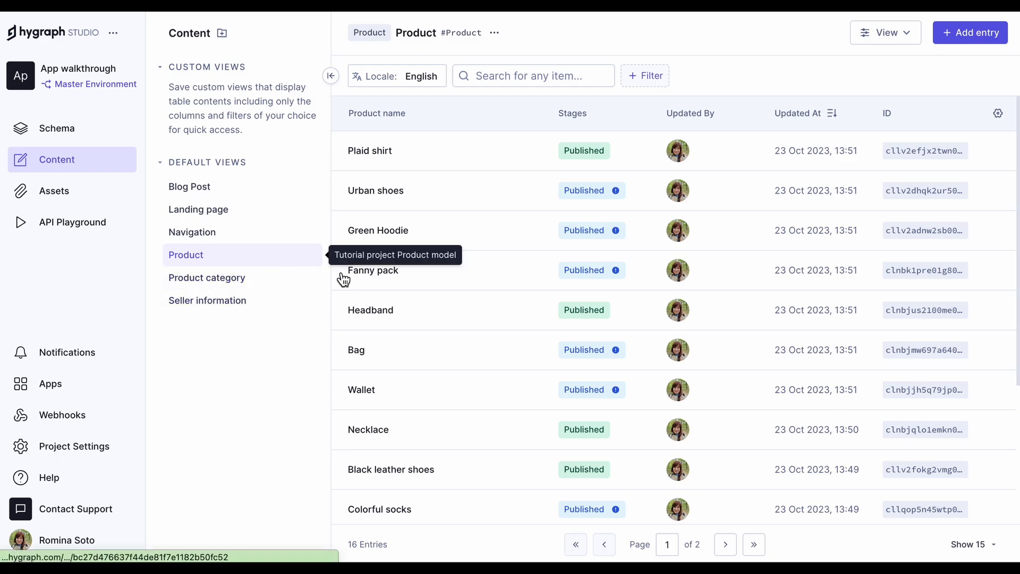
left_click(965, 34)
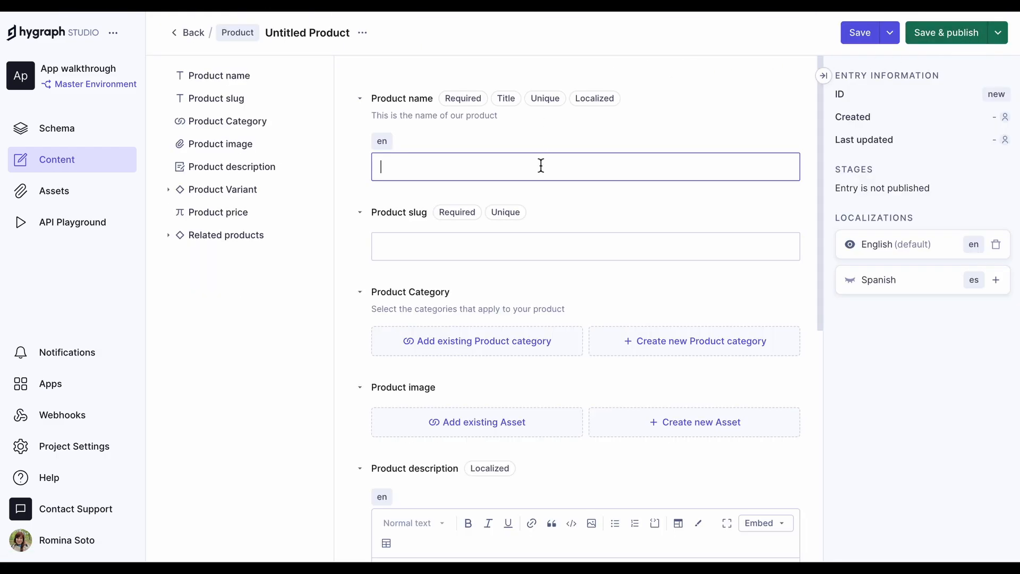
scroll(540, 164, "down", 8)
scroll(541, 164, "up", 8)
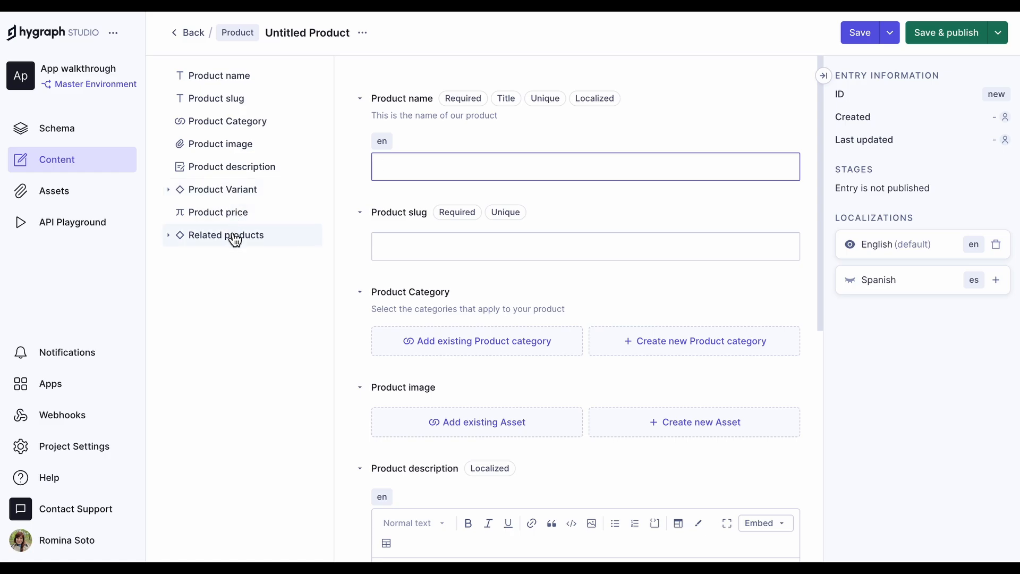
left_click(230, 168)
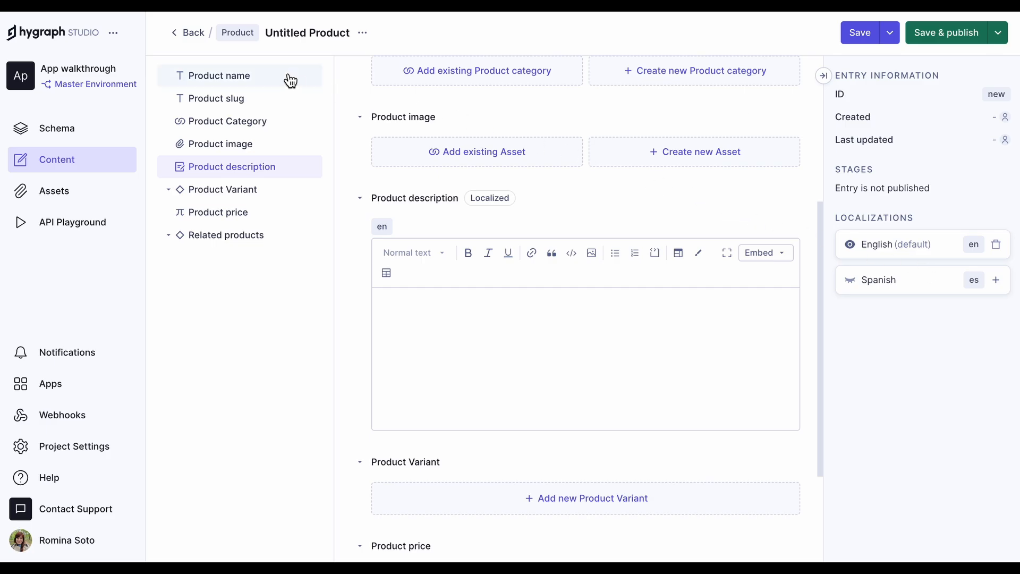
left_click(193, 41)
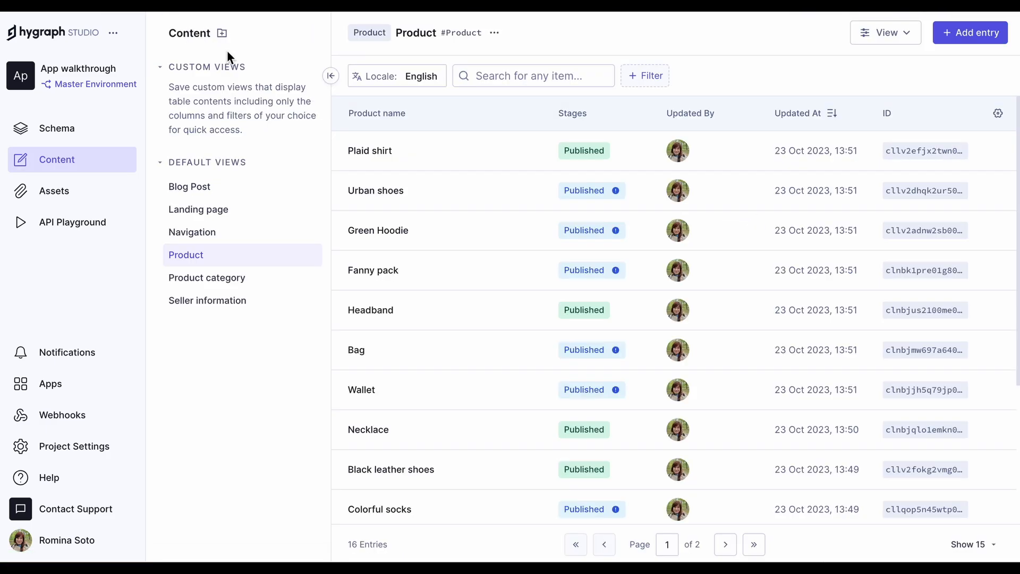
Step: Look over the existing Urban shoes product entry, return to the product list and check which locales are available
left_click(575, 204)
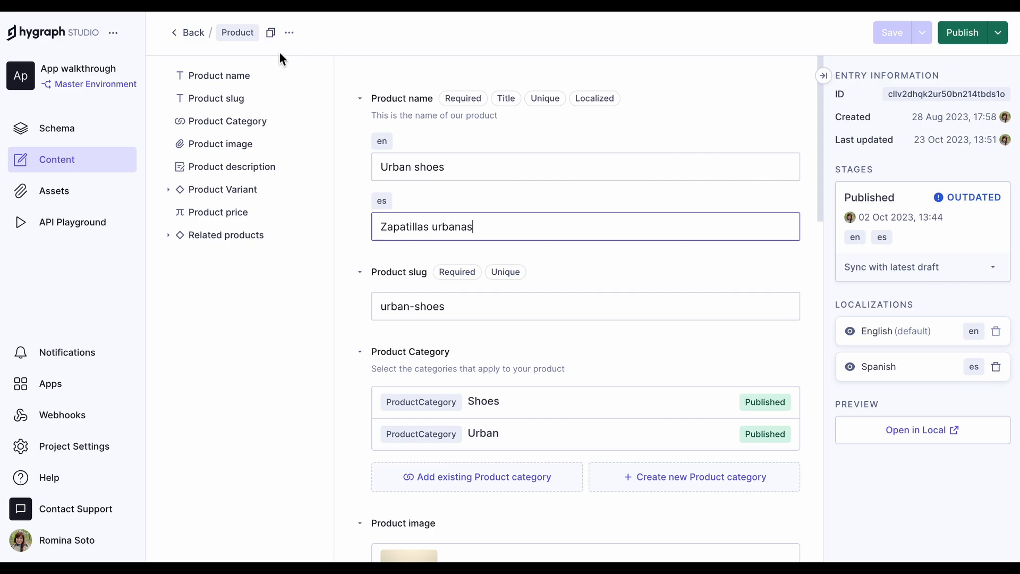
left_click(189, 33)
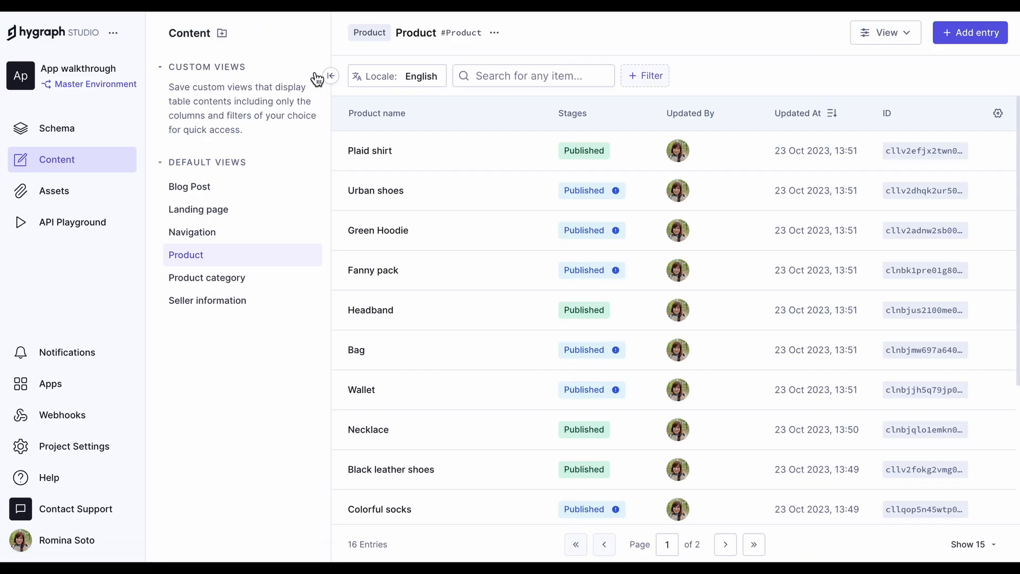
left_click(417, 79)
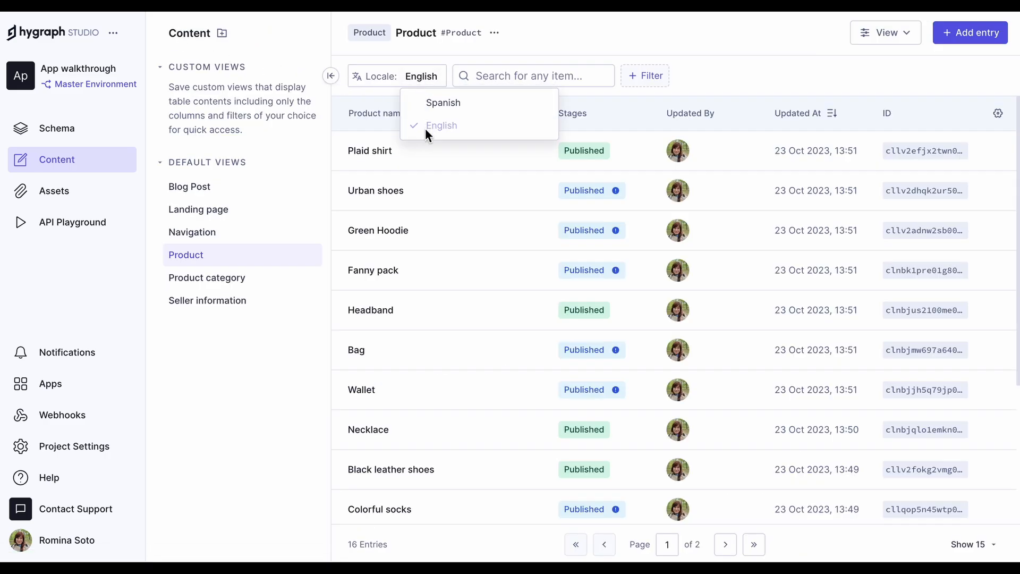
left_click(427, 83)
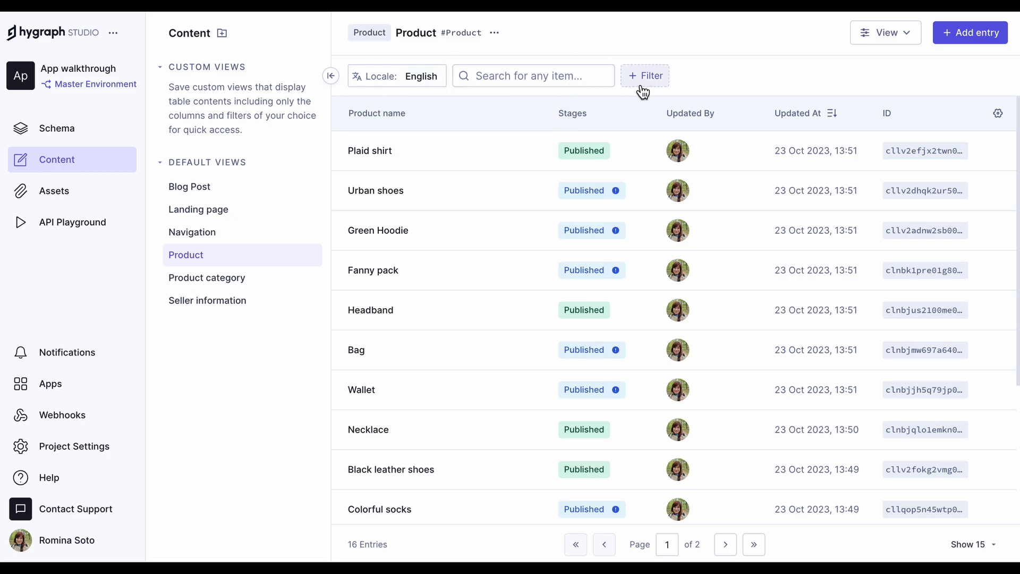
Step: Filter the products by Stage is Published (outdated) to review the matching entries, and clear the filter
left_click(662, 95)
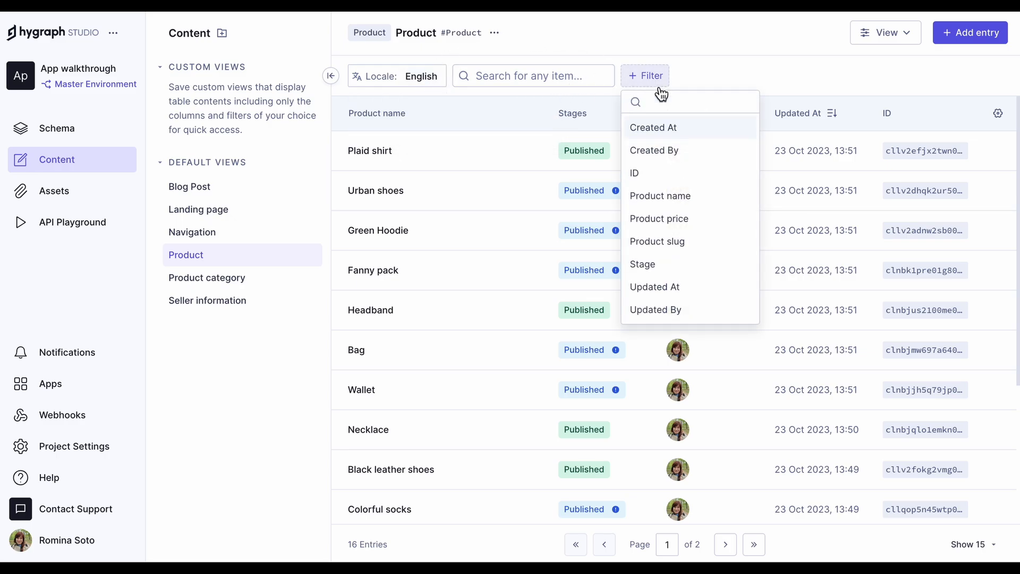
left_click(649, 264)
left_click(735, 80)
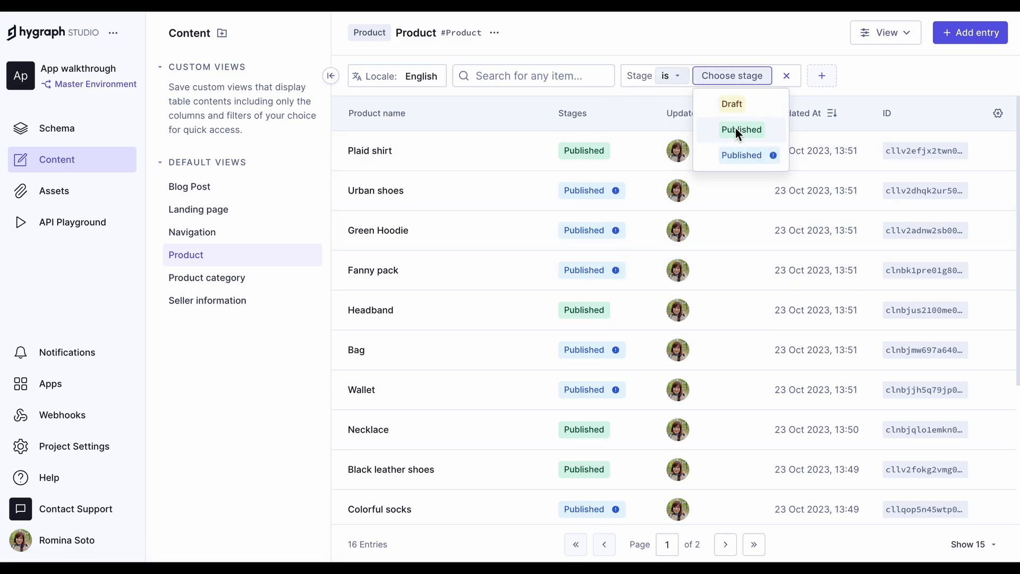
left_click(741, 153)
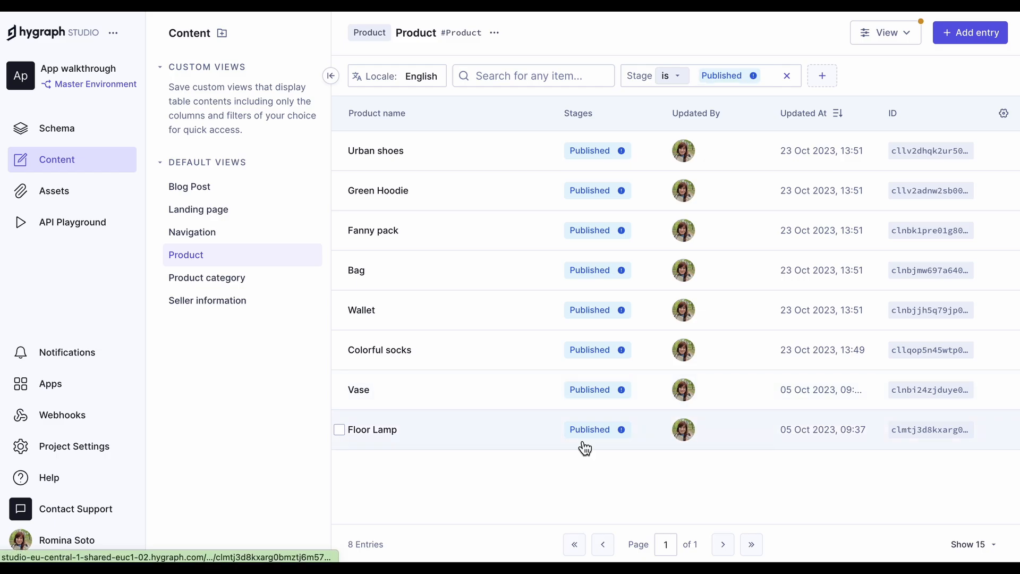
left_click(788, 75)
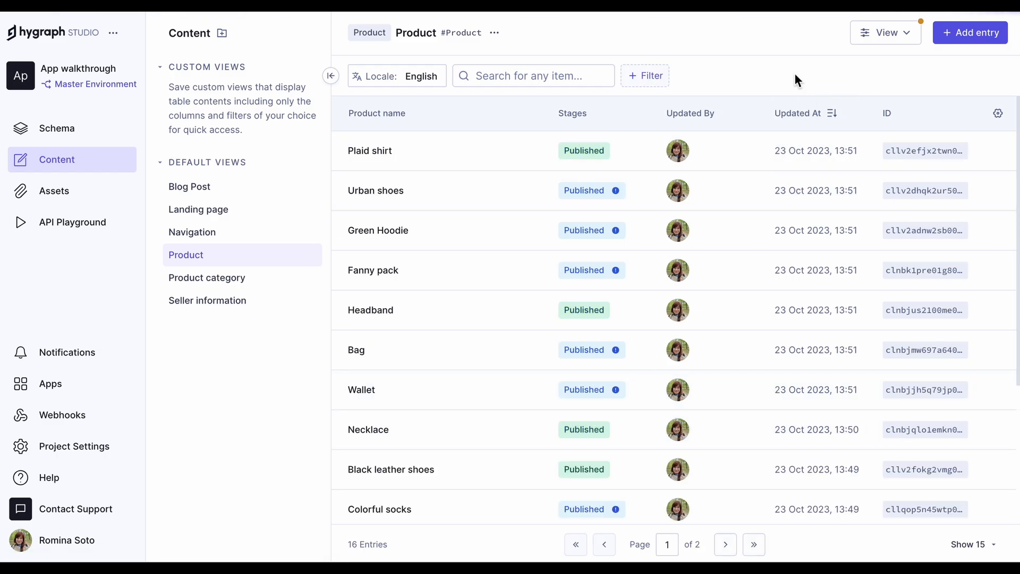
Step: Examine the product table's column visibility options, the Product model's extra actions and the options for saving views
left_click(998, 113)
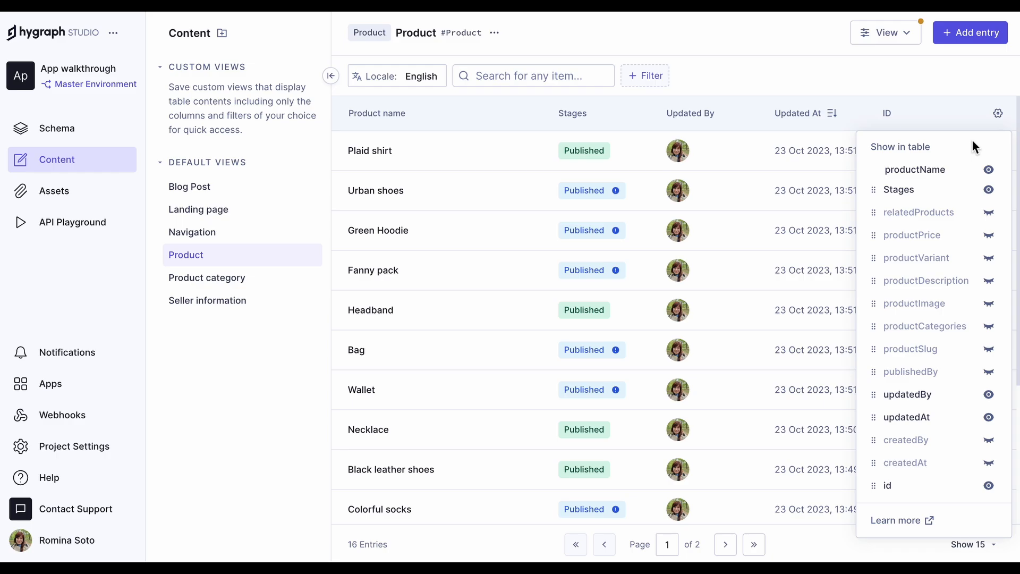
left_click(997, 117)
left_click(496, 34)
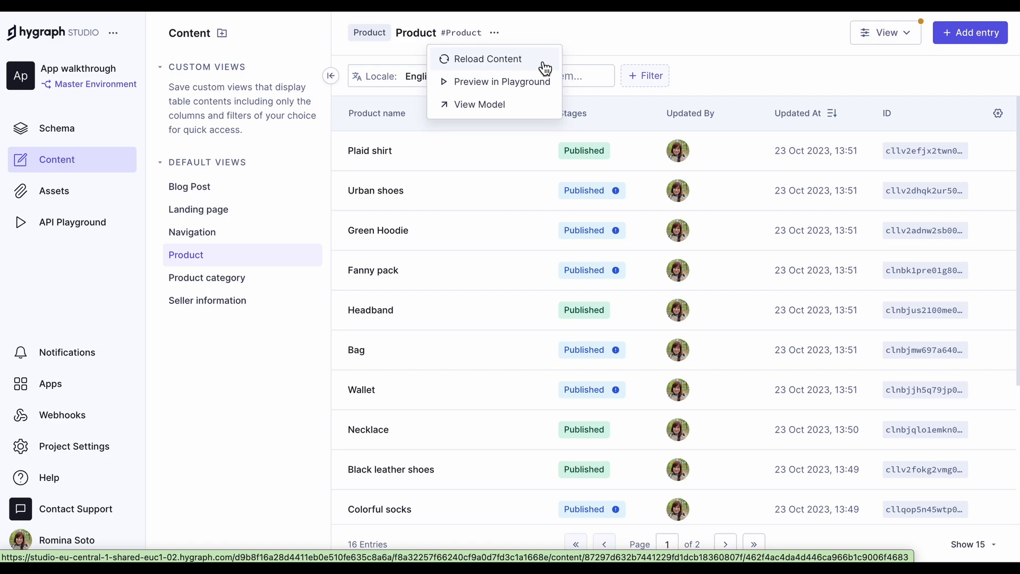
left_click(518, 34)
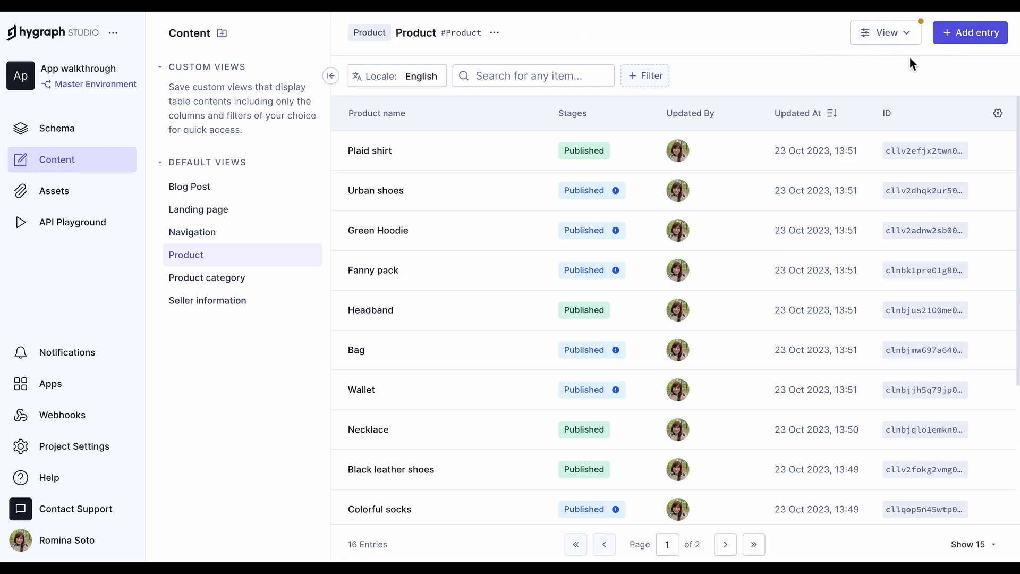
left_click(915, 42)
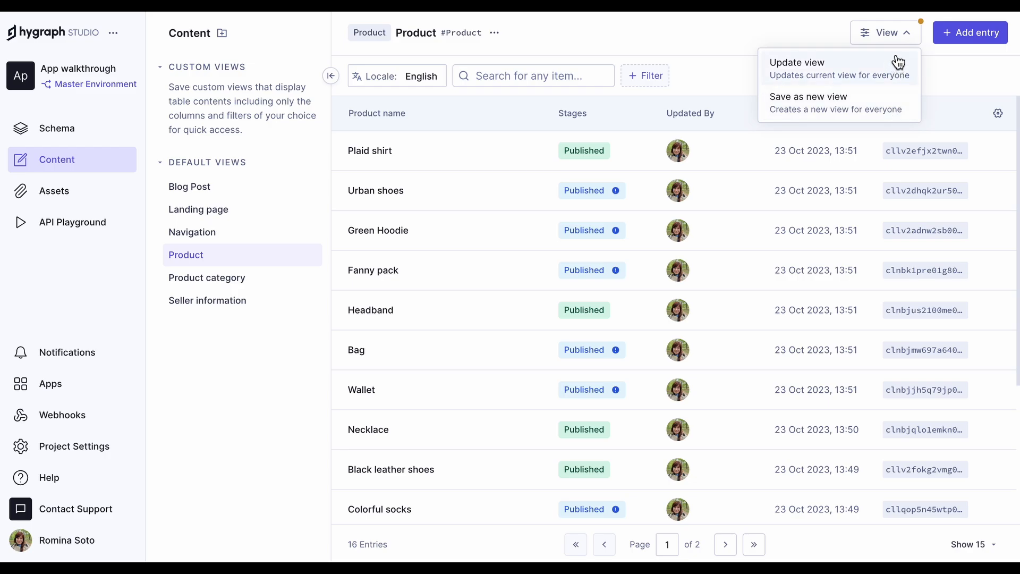
left_click(907, 39)
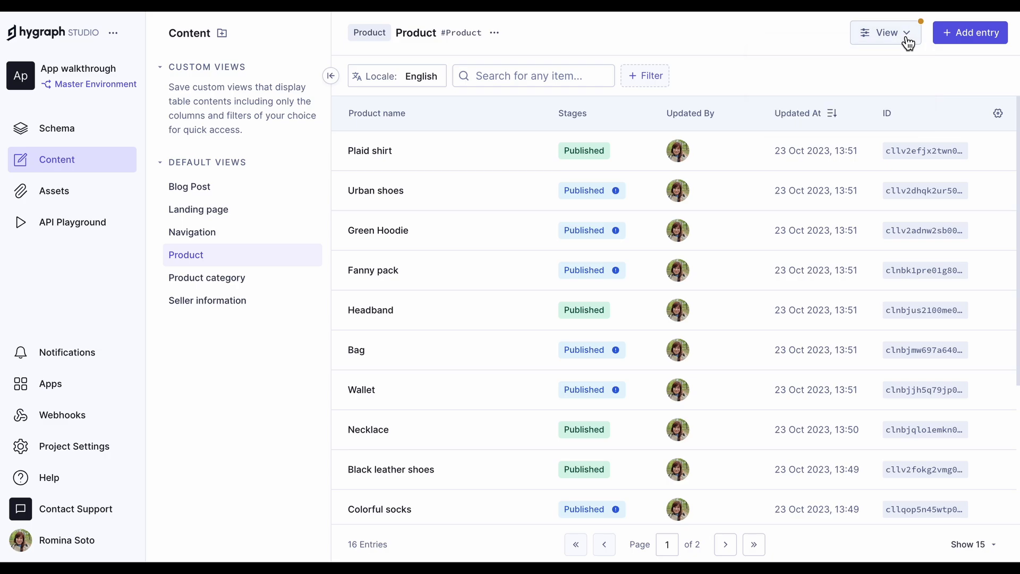
Step: Filter the product list to entries whose Stage is Published (outdated)
left_click(662, 84)
left_click(648, 266)
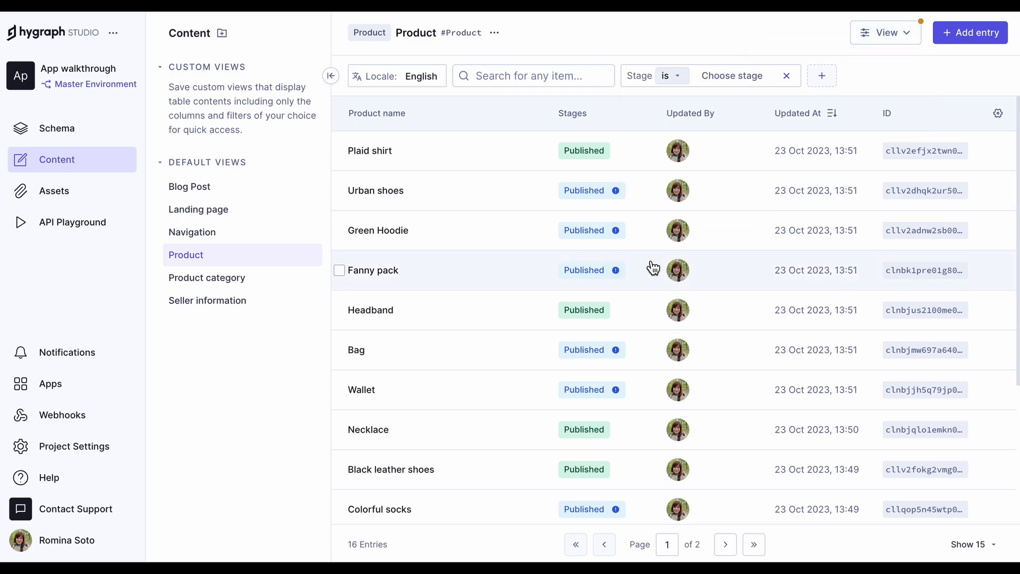
left_click(732, 77)
left_click(743, 156)
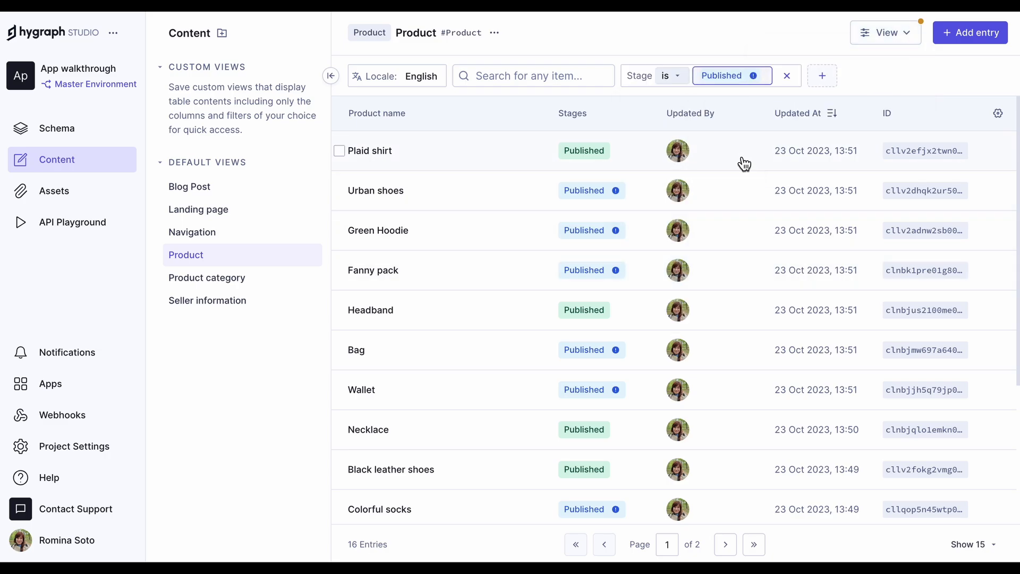
Step: Save the filtered product list as a new custom view named "Outdated published" and open that view
left_click(910, 40)
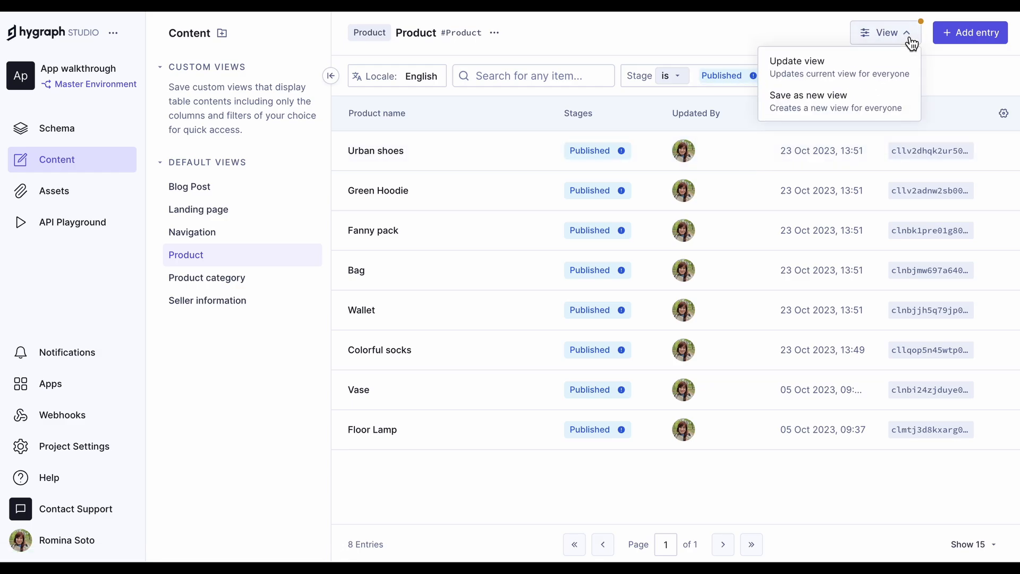
left_click(880, 105)
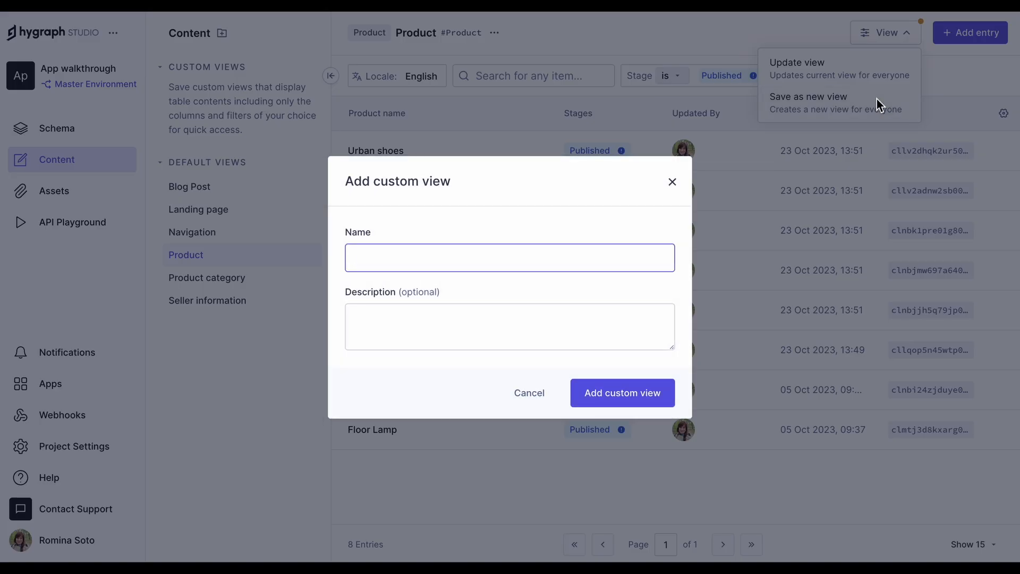
type("Outdated published")
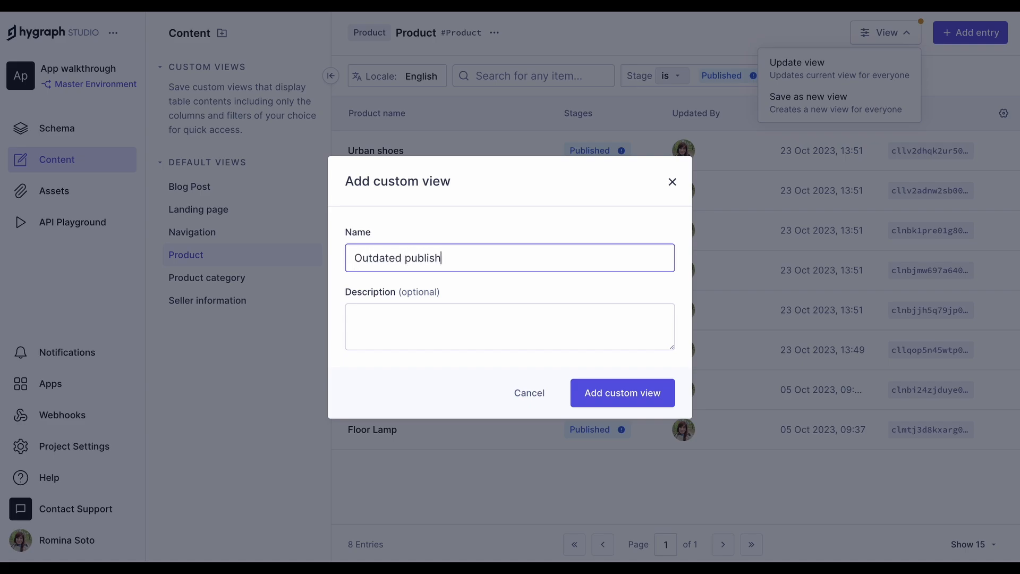
left_click(636, 390)
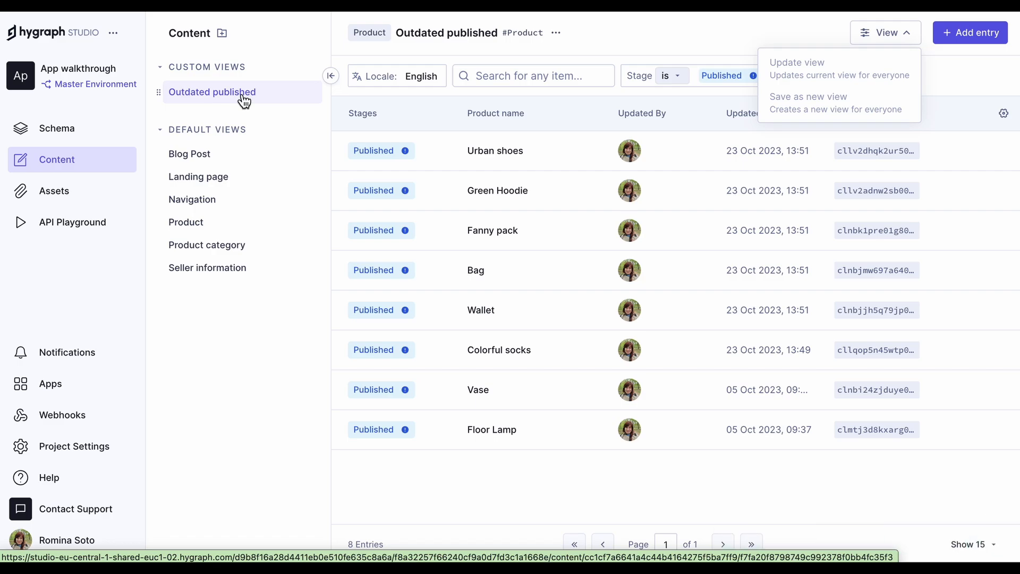
left_click(244, 101)
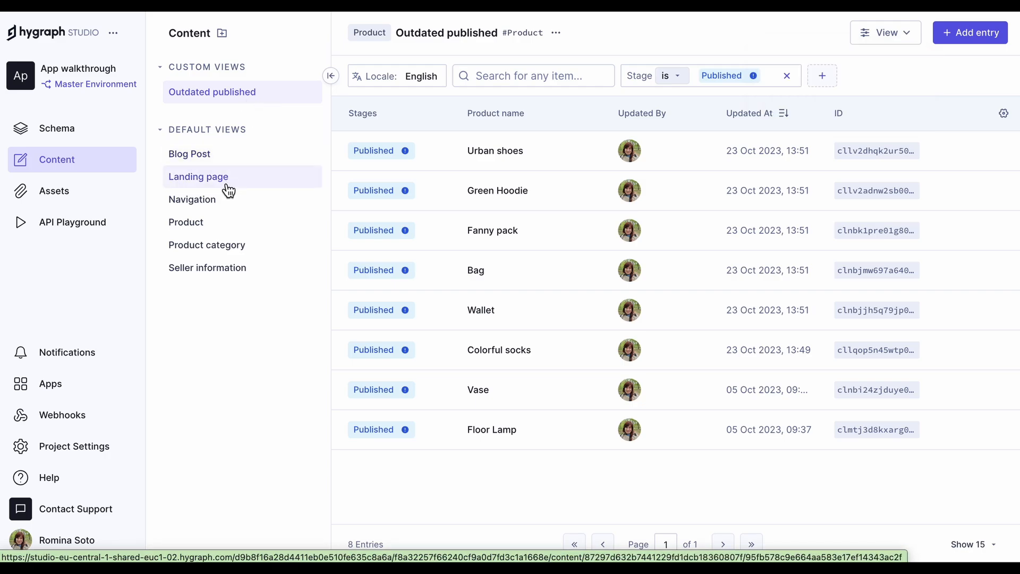
Step: Switch to the default Product view, remove its Stage filter and check the options for updating or saving the view
left_click(246, 222)
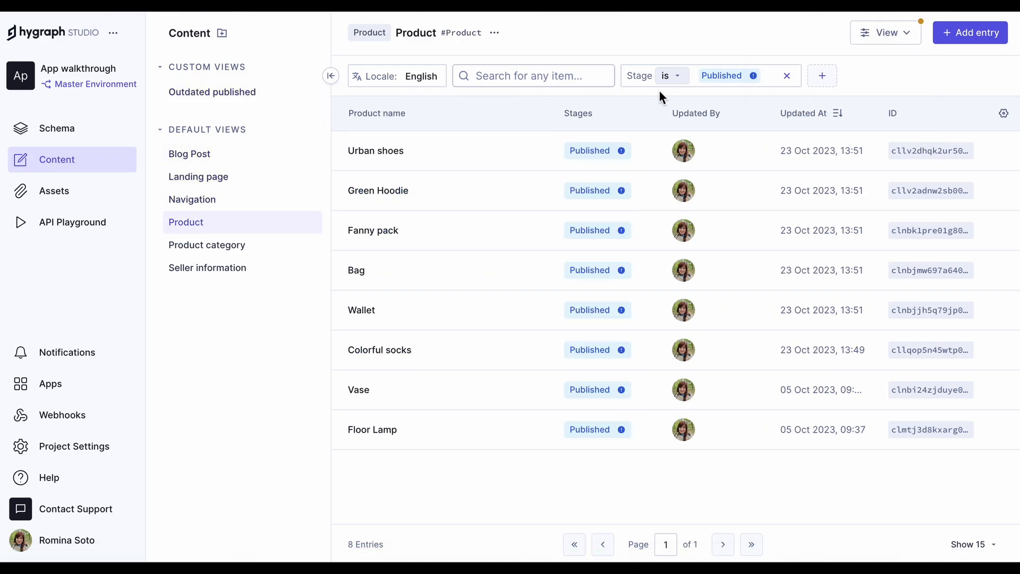
left_click(788, 76)
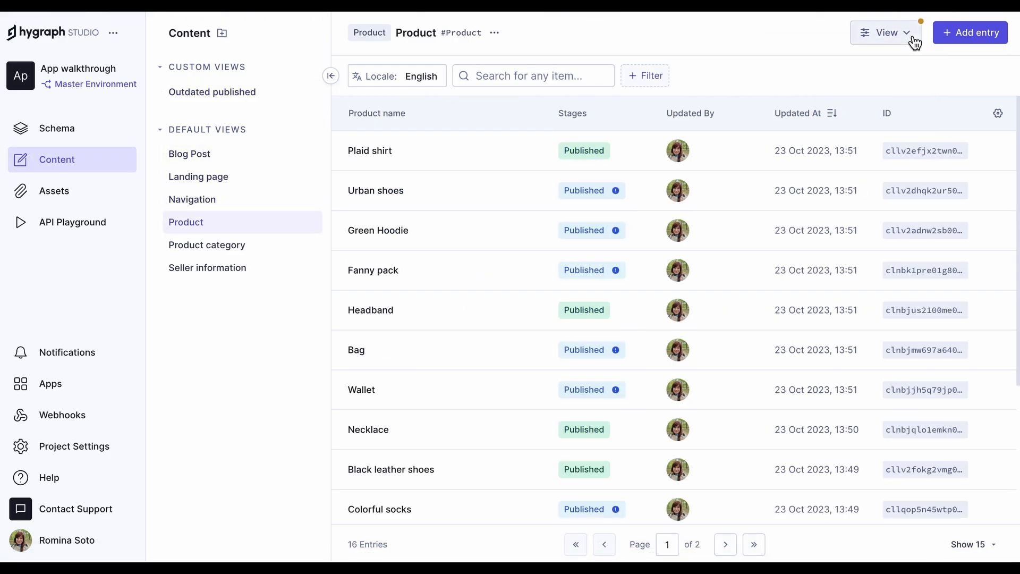
left_click(909, 37)
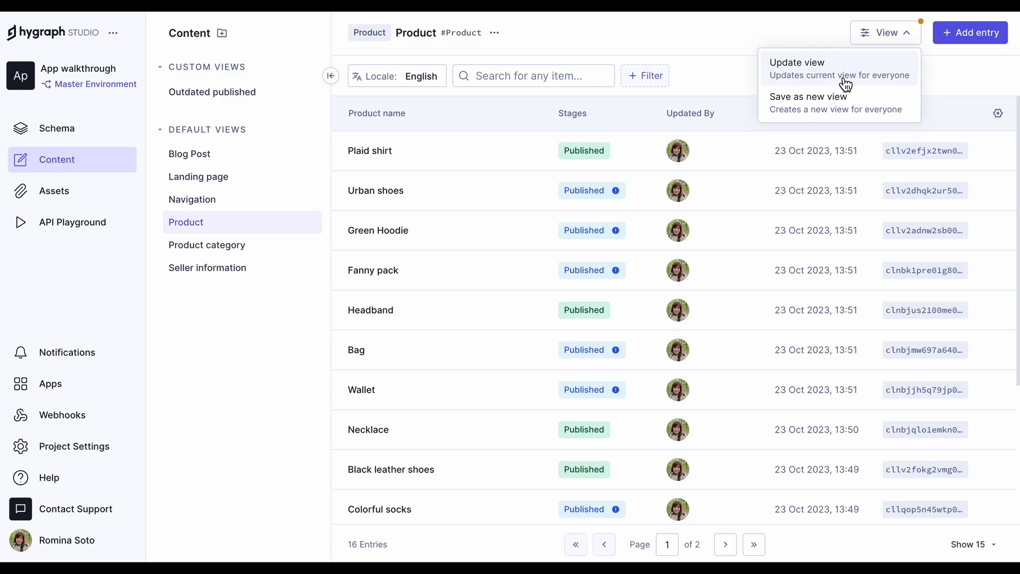
left_click(899, 38)
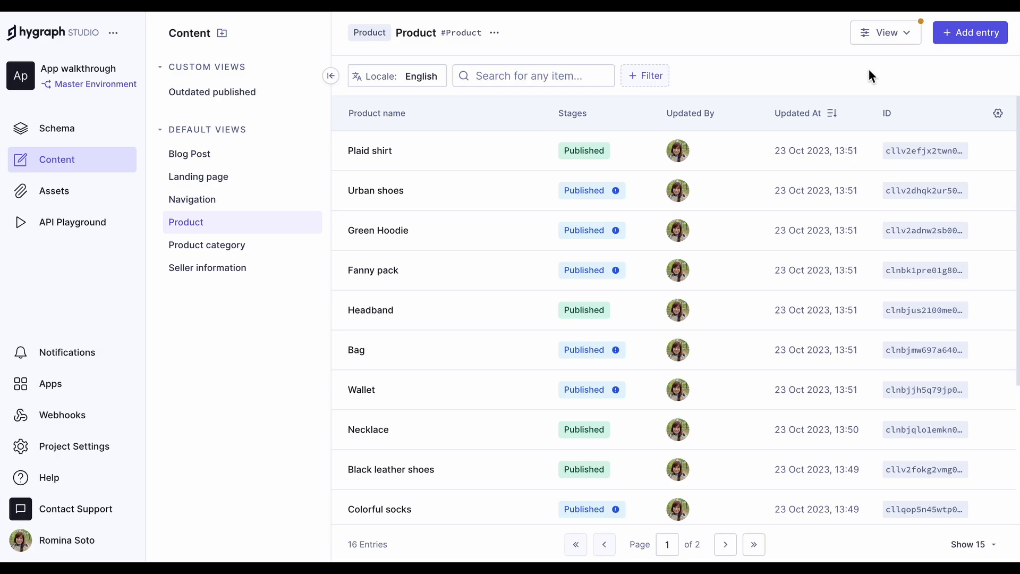
Step: Apply a filter for Stage is Published (outdated) to the default Product view
left_click(643, 76)
left_click(638, 262)
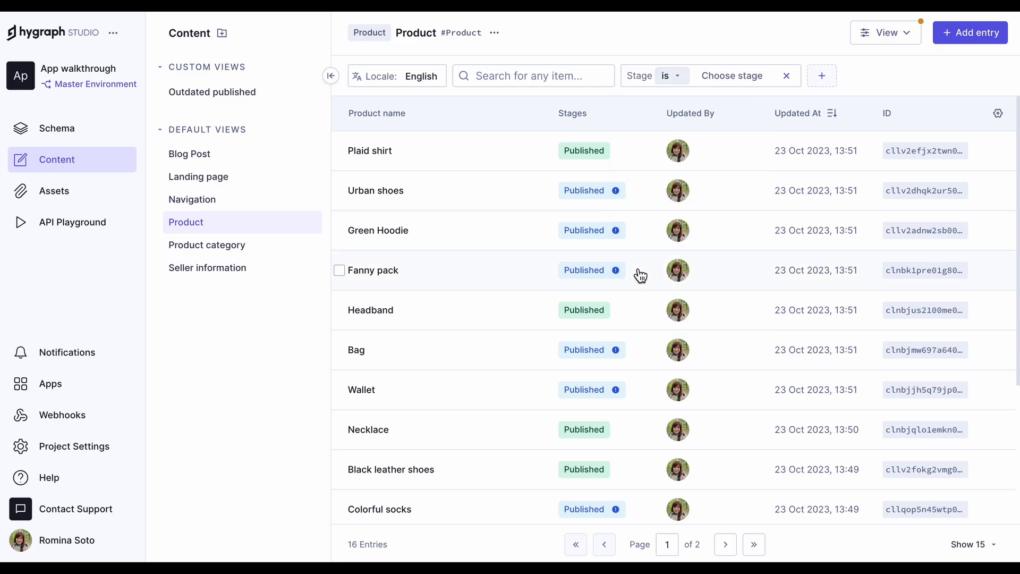
left_click(720, 83)
left_click(726, 154)
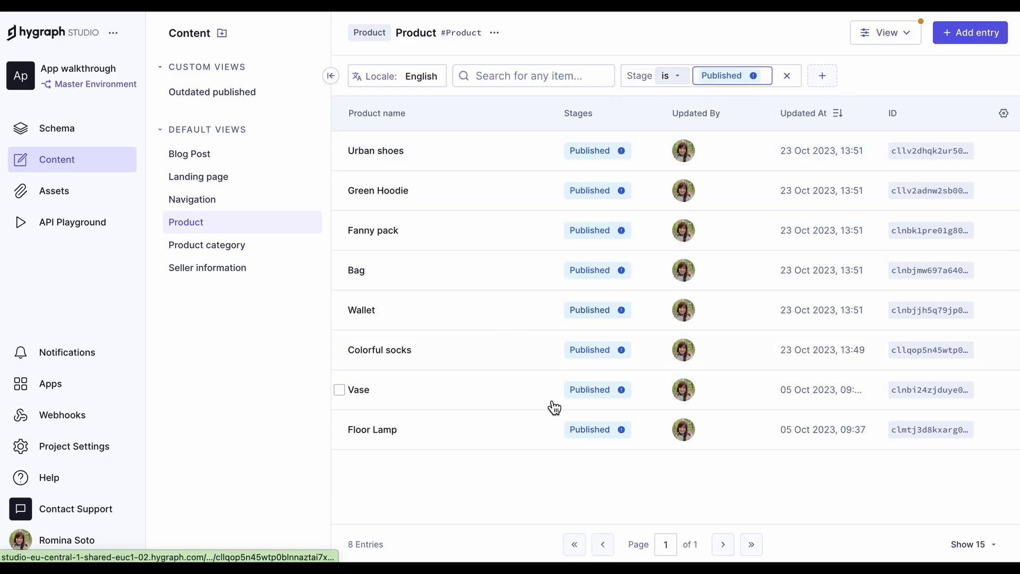
Step: Batch-publish all filtered outdated products with all fields, including the es localization, and clear the Stage filter
left_click(340, 114)
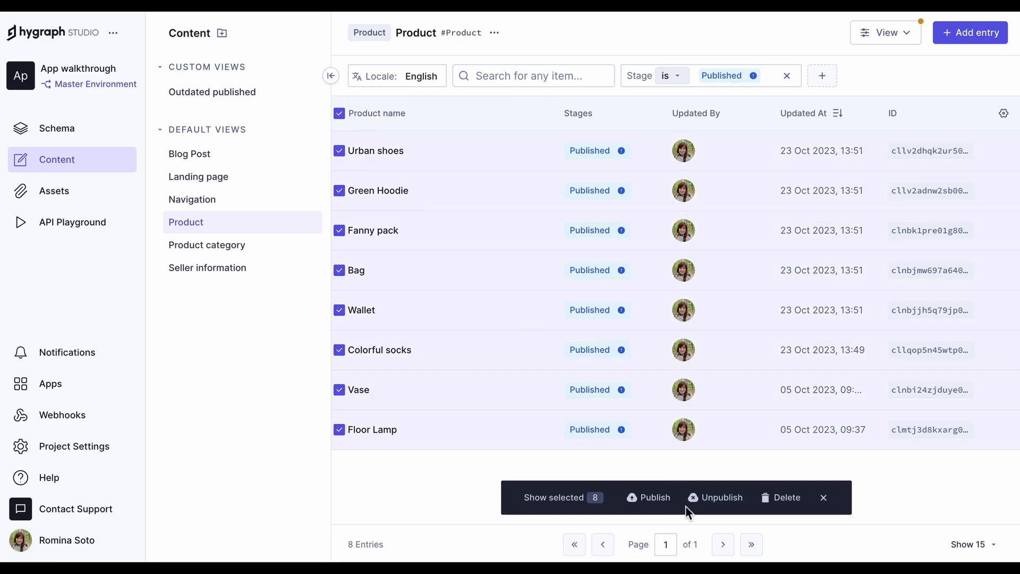
left_click(658, 503)
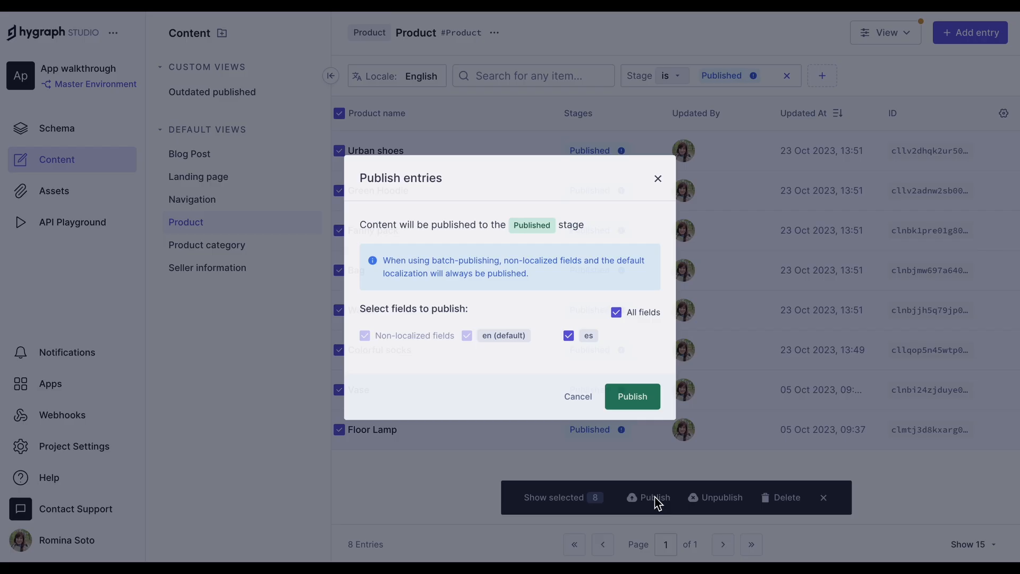
left_click(645, 411)
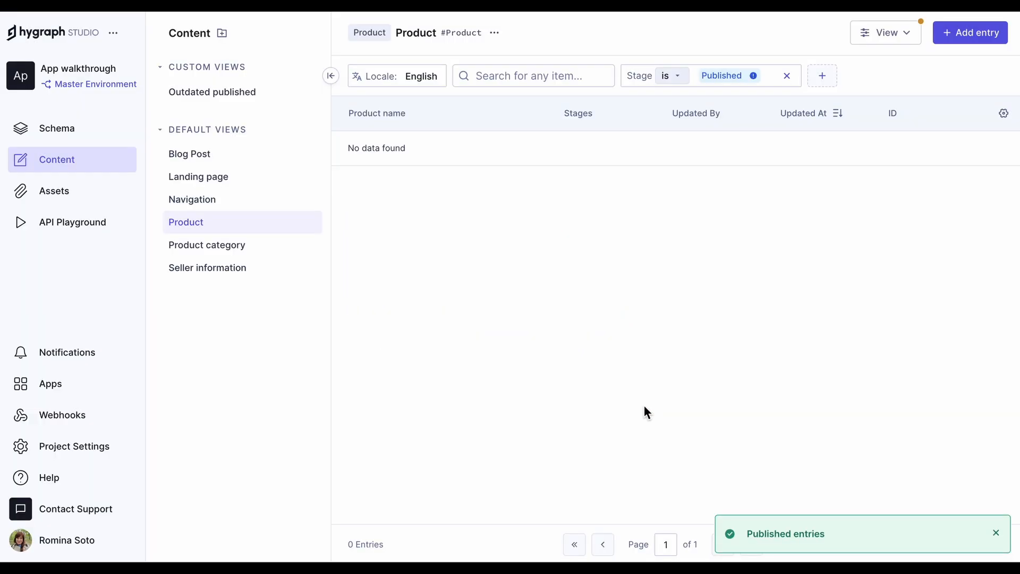
left_click(787, 76)
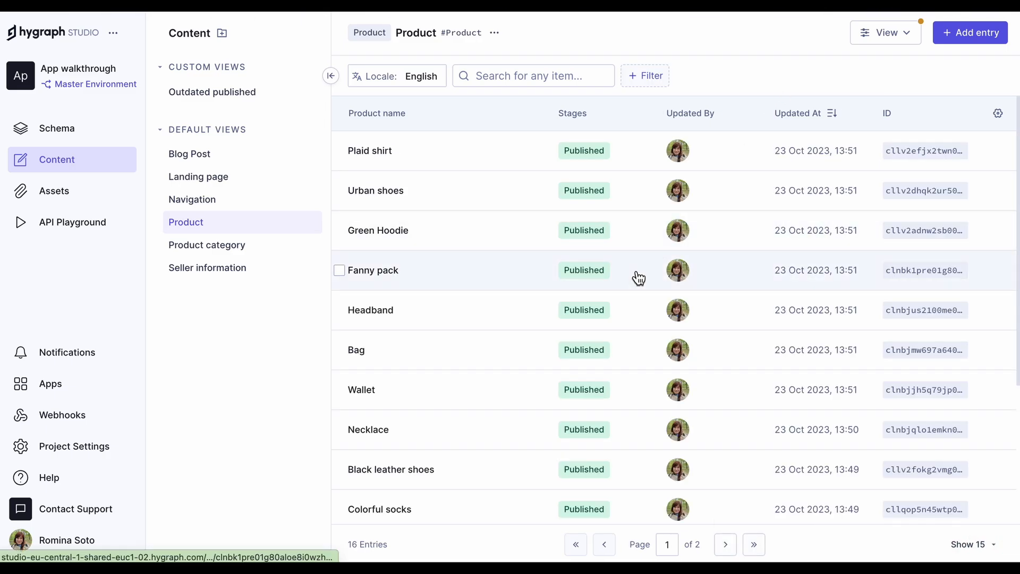